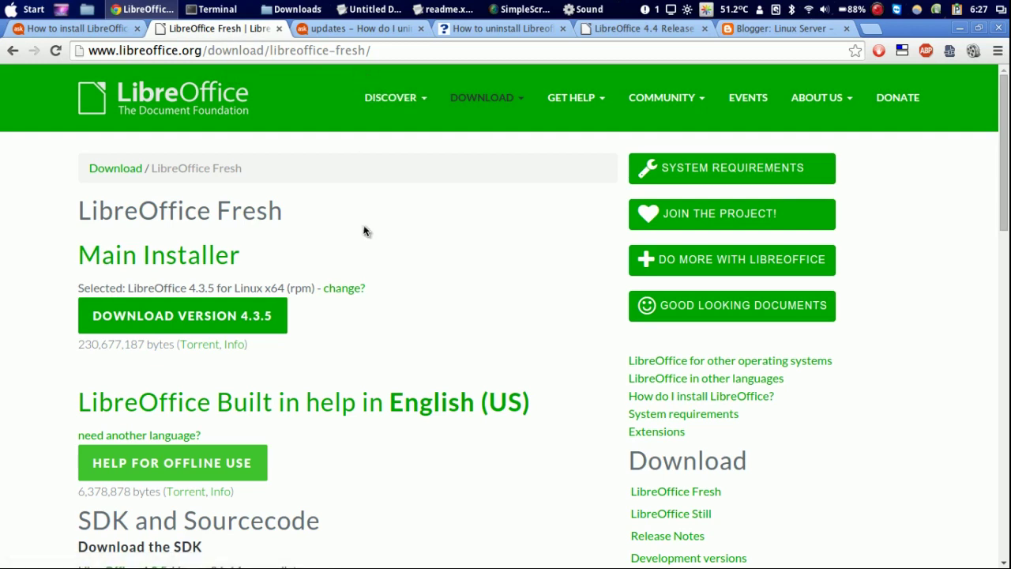
Scroll the LibreOffice Fresh page down to Available Versions, showing the 4.4.0 prerelease.
{"action": "mouse_move", "coordinate": [1006, 165]}
{"action": "left_mouse_down"}
{"action": "mouse_move", "coordinate": [1007, 372]}
{"action": "mouse_move", "coordinate": [937, 379]}
{"action": "left_mouse_up"}
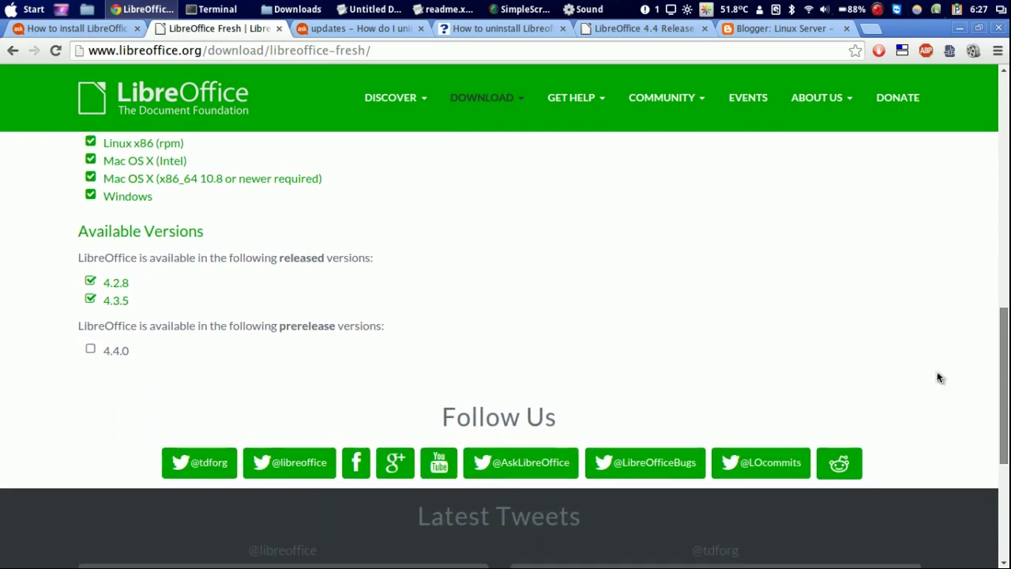
Switch the download page to the 4.4.0 prerelease and scroll through its options.
{"action": "left_click", "coordinate": [124, 352]}
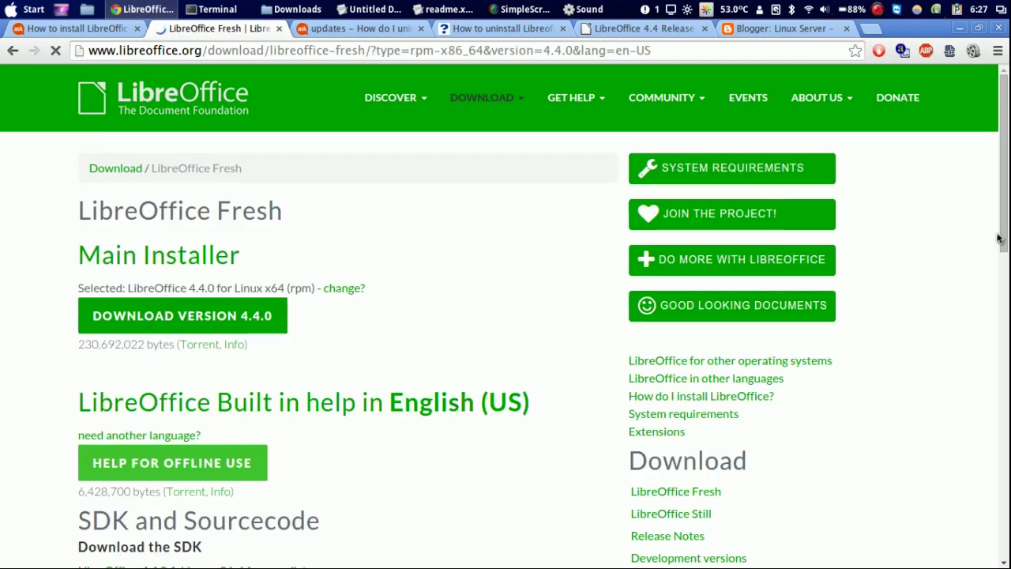
{"action": "scroll", "coordinate": [1007, 251], "scroll_direction": "down", "scroll_amount": 2}
{"action": "scroll", "coordinate": [1007, 251], "scroll_direction": "down", "scroll_amount": 2}
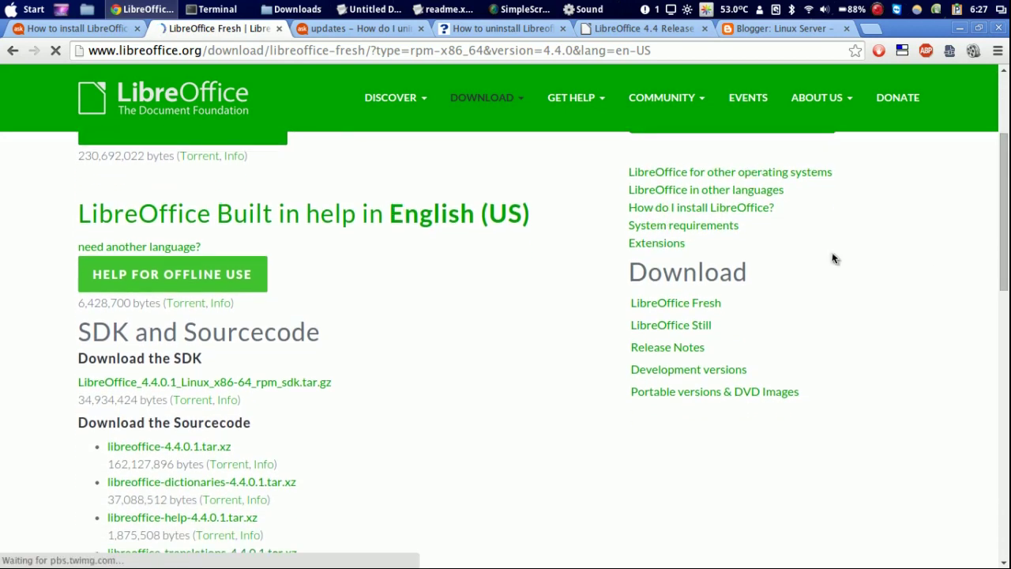
{"action": "scroll", "coordinate": [1006, 245], "scroll_direction": "down", "scroll_amount": 2}
{"action": "scroll", "coordinate": [1007, 245], "scroll_direction": "down", "scroll_amount": 2}
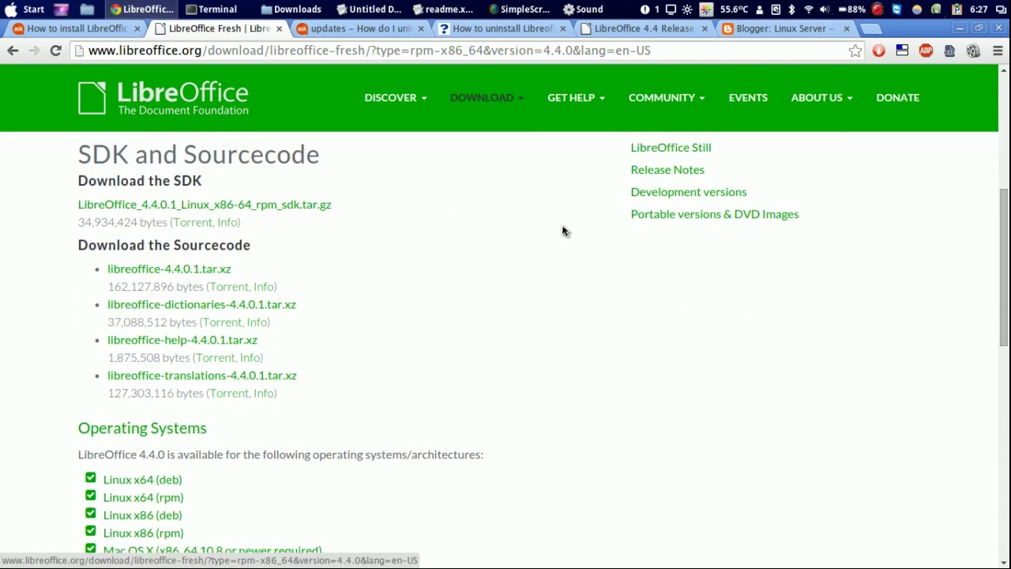
{"action": "scroll", "coordinate": [1008, 172], "scroll_direction": "up", "scroll_amount": 5}
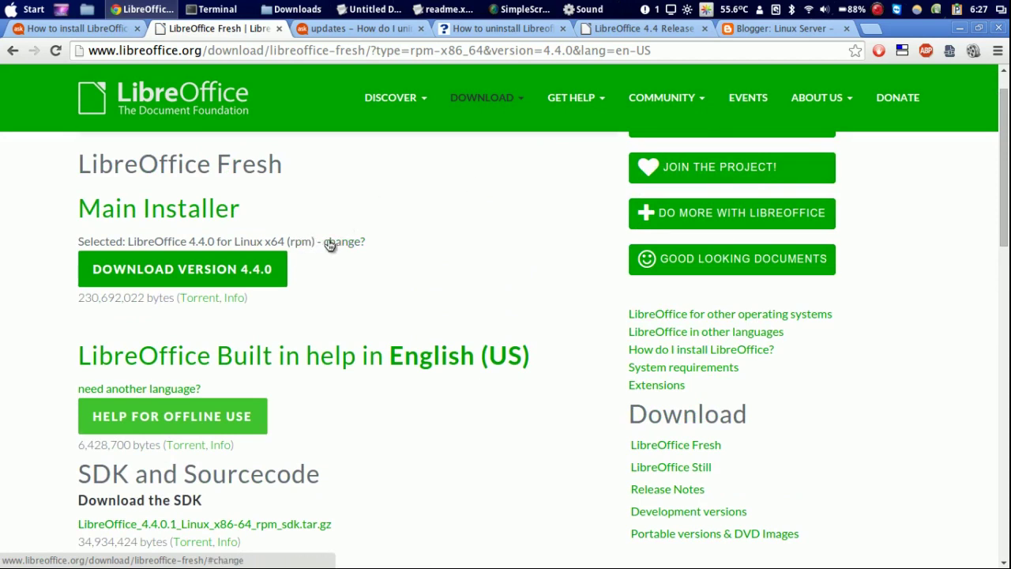
Pick the Linux x64 (deb) build instead of rpm, glancing at the askubuntu uninstall question.
{"action": "left_click_drag", "start_coordinate": [287, 242], "coordinate": [300, 242]}
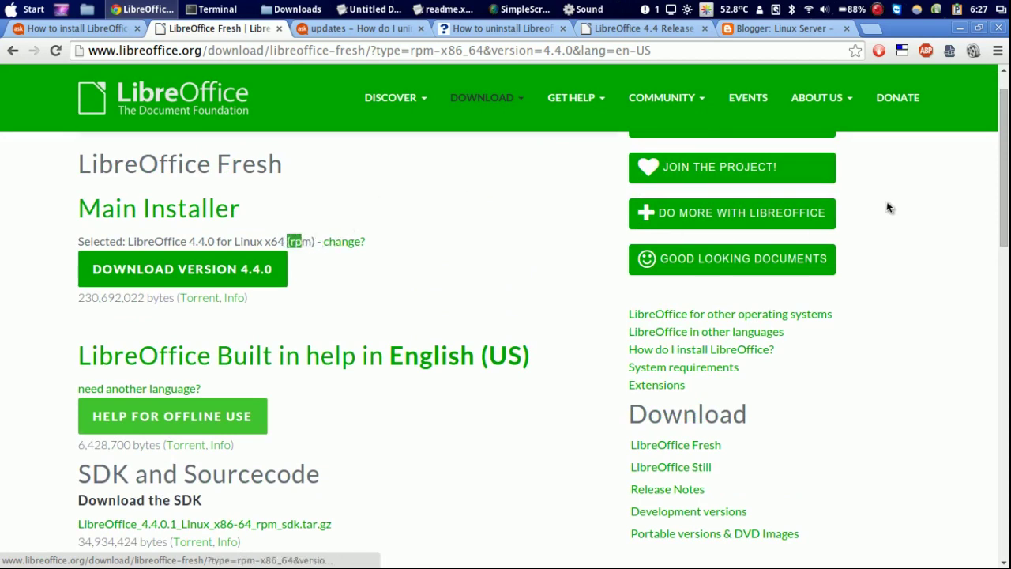
{"action": "scroll", "coordinate": [1008, 229], "scroll_direction": "down", "scroll_amount": 3}
{"action": "scroll", "coordinate": [1008, 229], "scroll_direction": "down", "scroll_amount": 5}
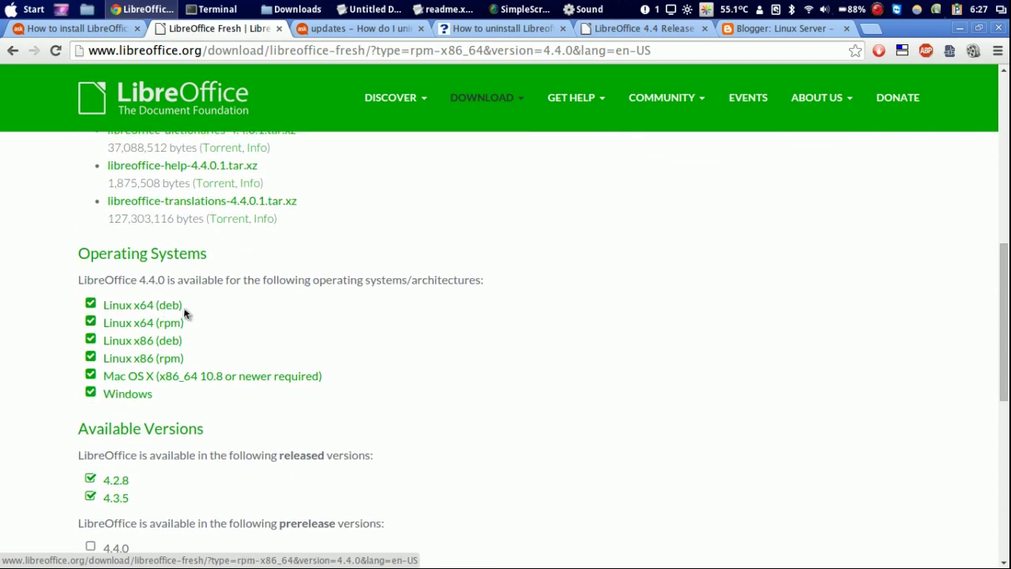
{"action": "left_click", "coordinate": [175, 311]}
{"action": "left_click", "coordinate": [326, 32]}
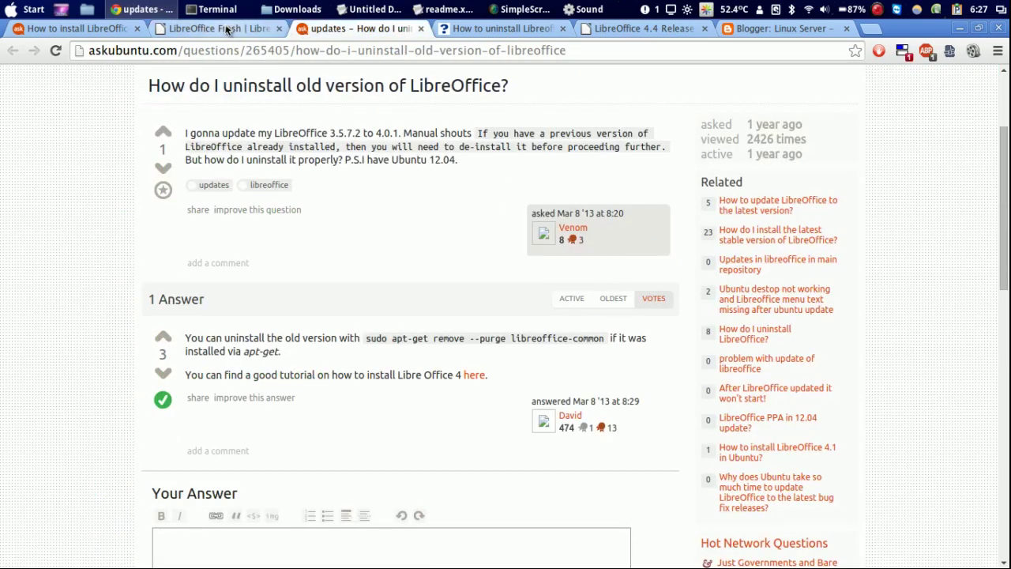
{"action": "left_click", "coordinate": [193, 32]}
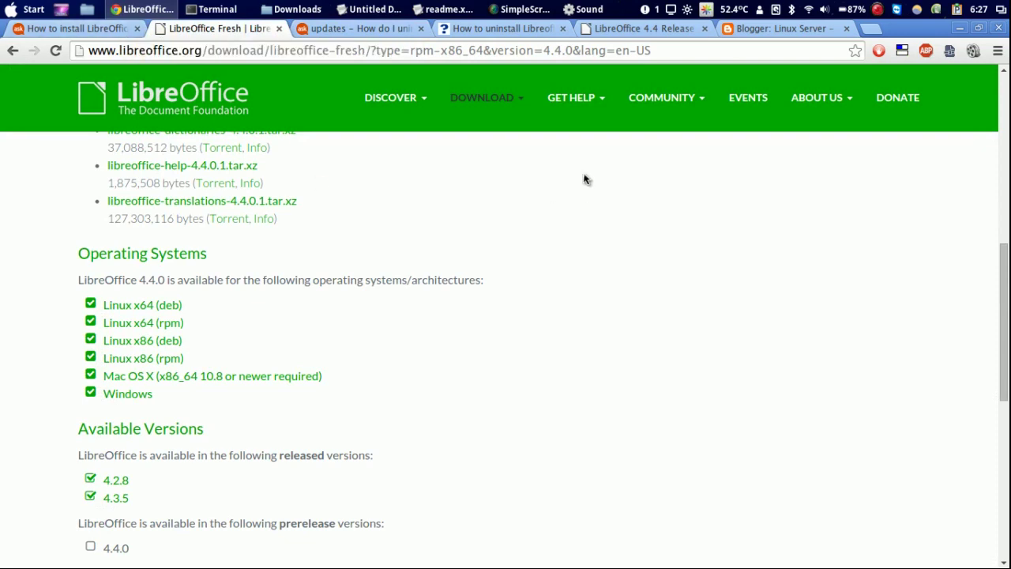
Extract LibreOffice_4.4.0.1_Linux_x86-64_deb.tar.gz in Downloads using Extract Here.
{"action": "left_click", "coordinate": [299, 8]}
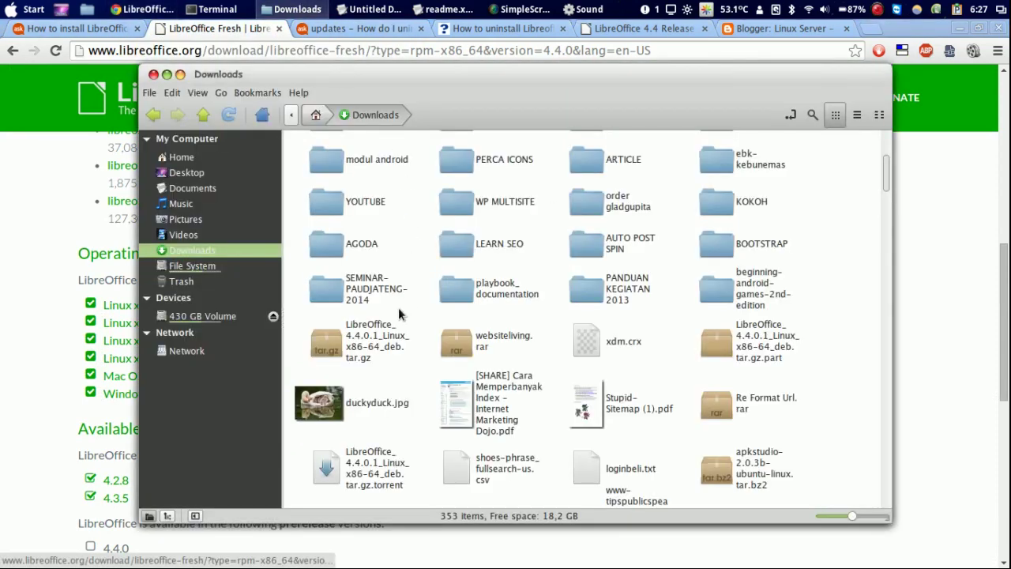
{"action": "right_click", "coordinate": [380, 332]}
{"action": "key", "text": "Escape"}
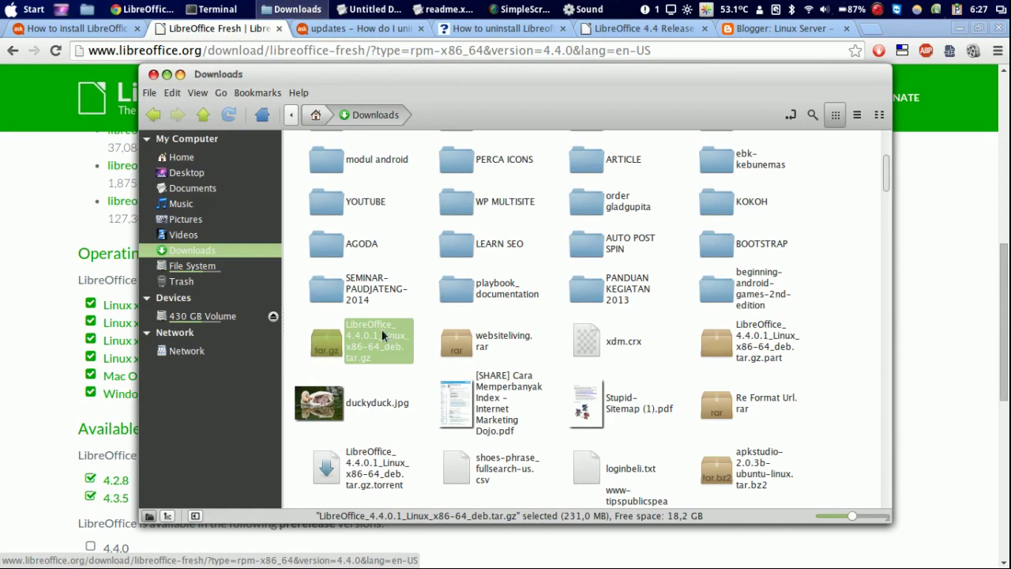
{"action": "left_click", "coordinate": [410, 332]}
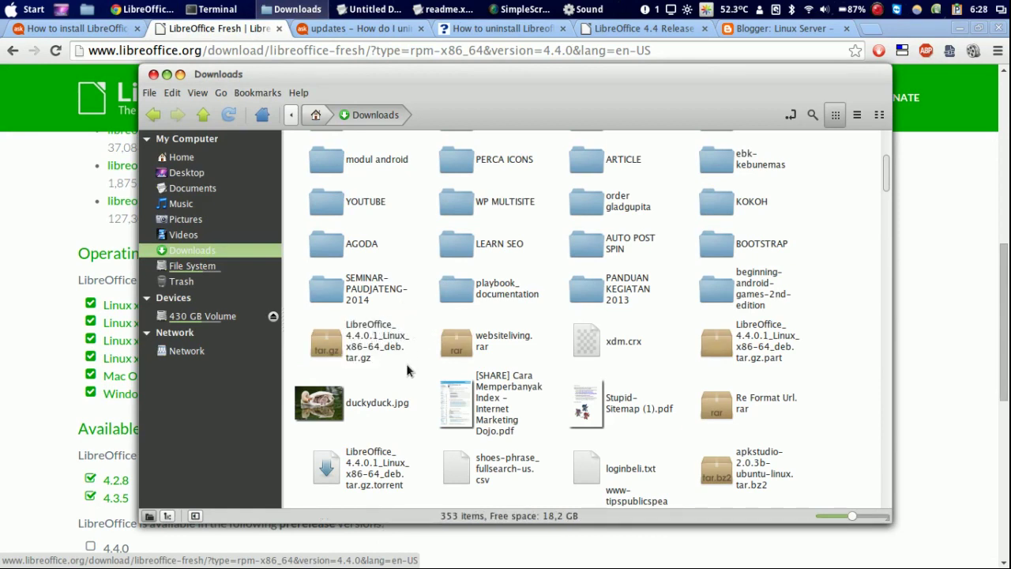
{"action": "right_click", "coordinate": [380, 340]}
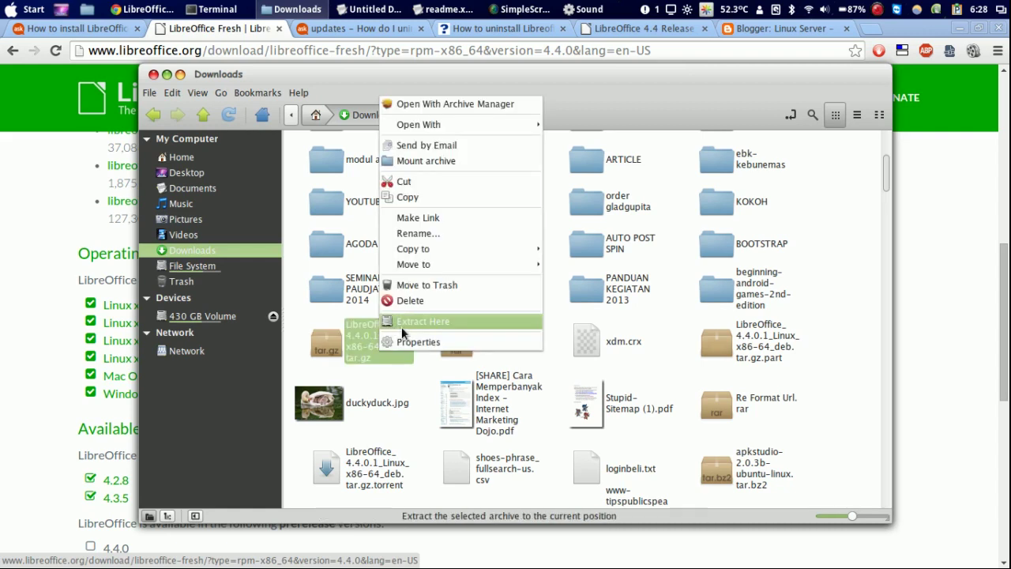
{"action": "left_click", "coordinate": [406, 324]}
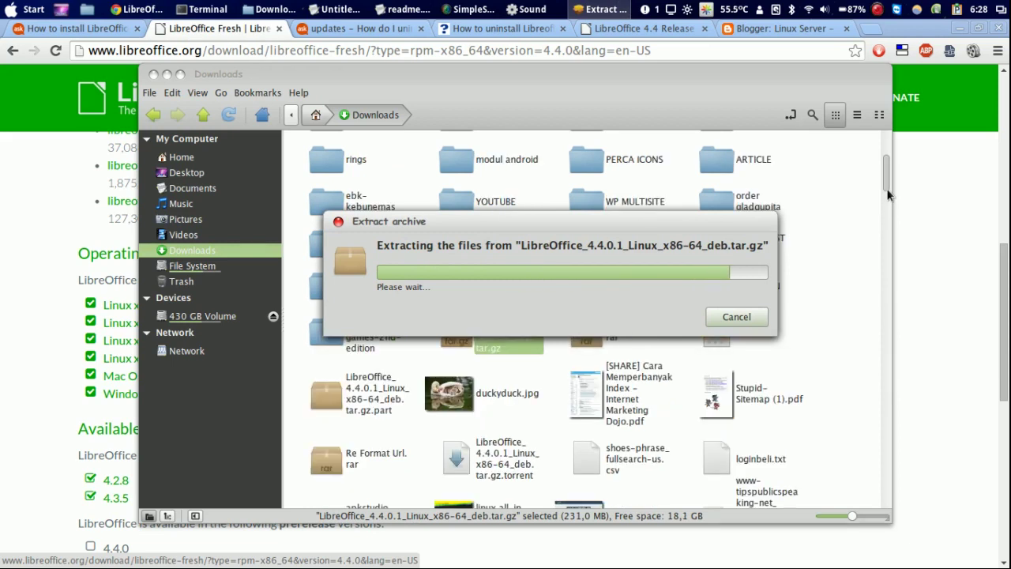
{"action": "left_click_drag", "start_coordinate": [886, 193], "coordinate": [885, 147]}
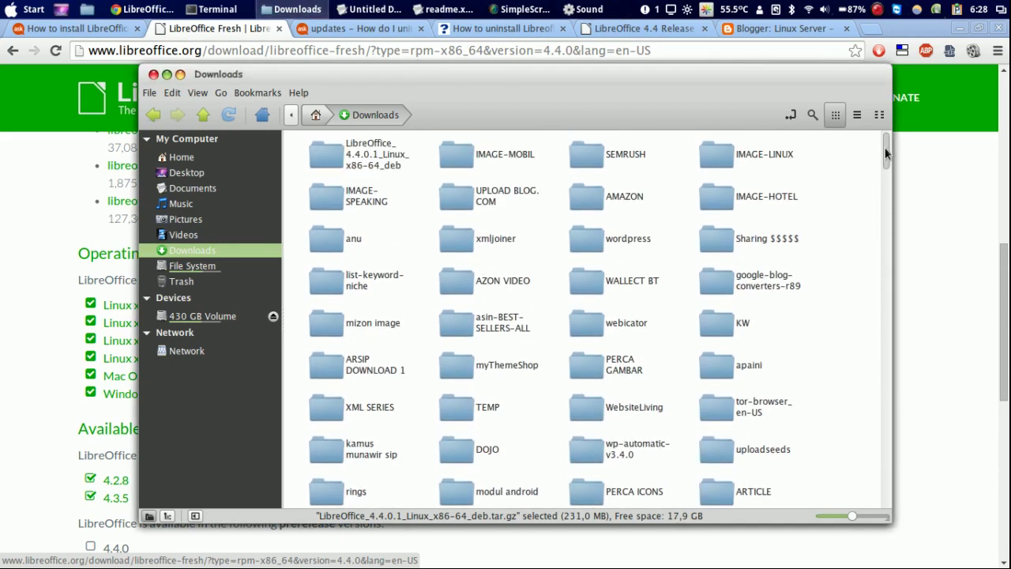
Enter the extracted LibreOffice 4.4.0.1 folder, noting DEBS and readmes, and open DEBS.
{"action": "double_click", "coordinate": [395, 166]}
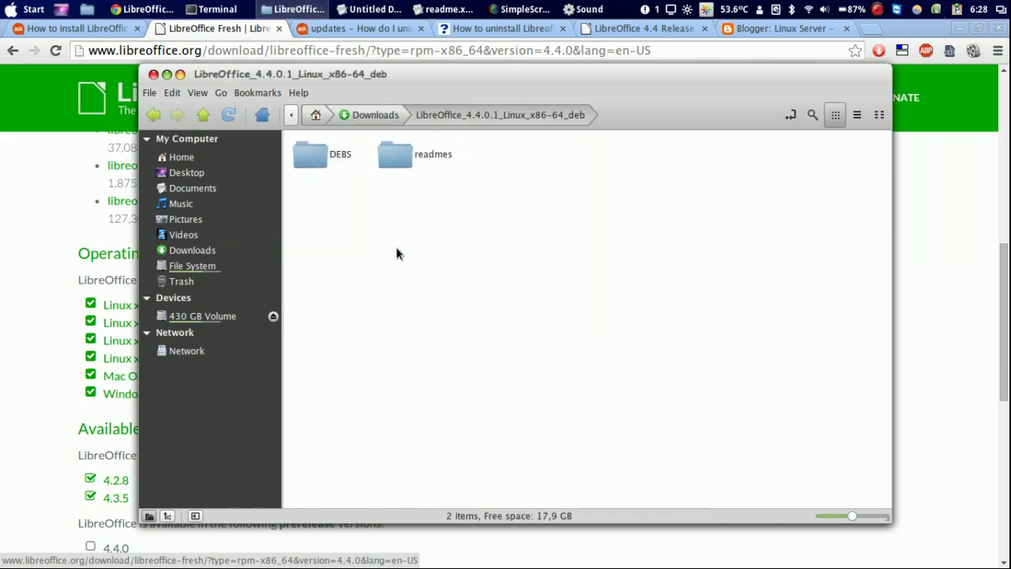
{"action": "left_click", "coordinate": [316, 162]}
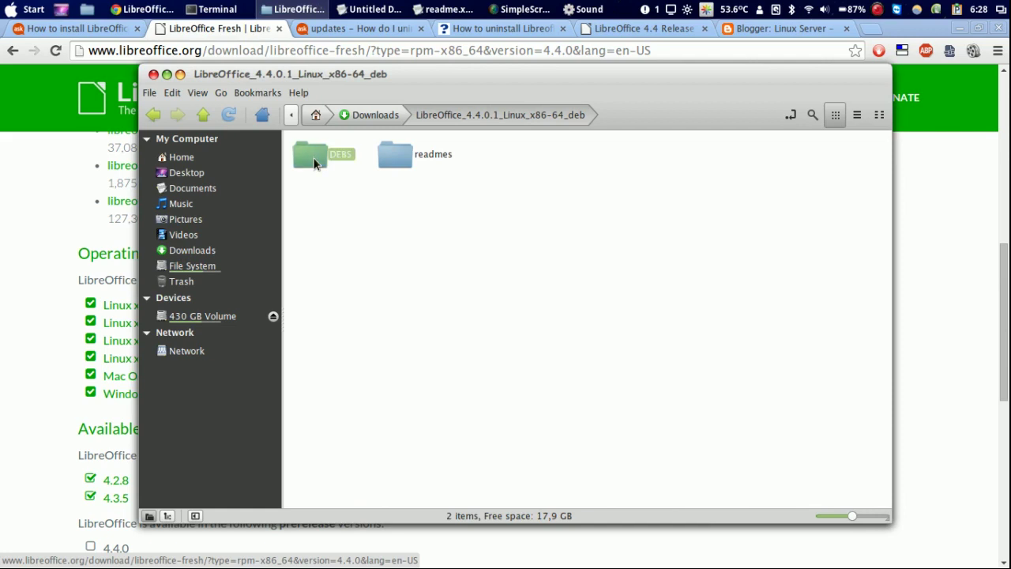
{"action": "left_click", "coordinate": [340, 227]}
{"action": "left_click", "coordinate": [395, 158]}
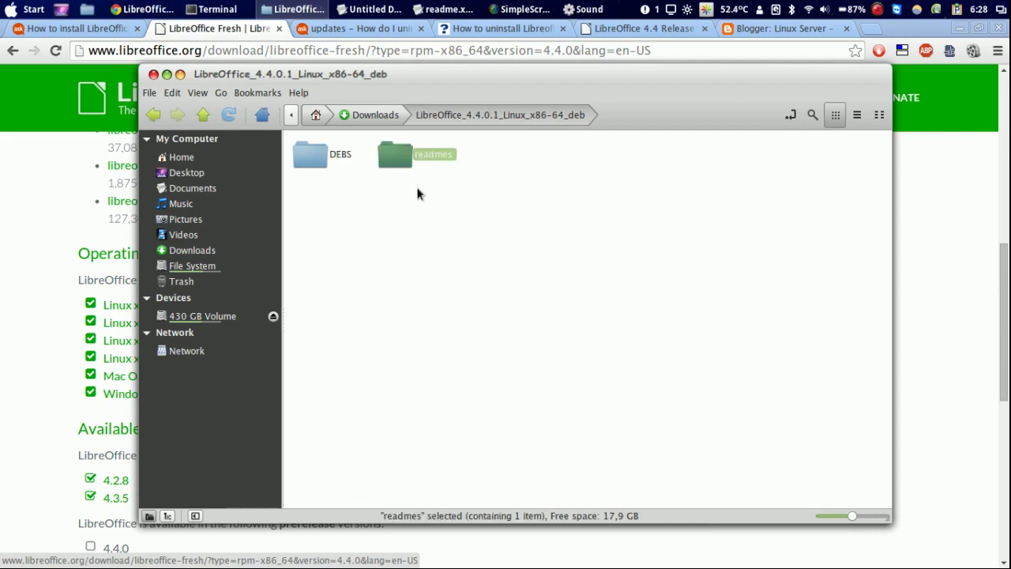
{"action": "left_click", "coordinate": [417, 208]}
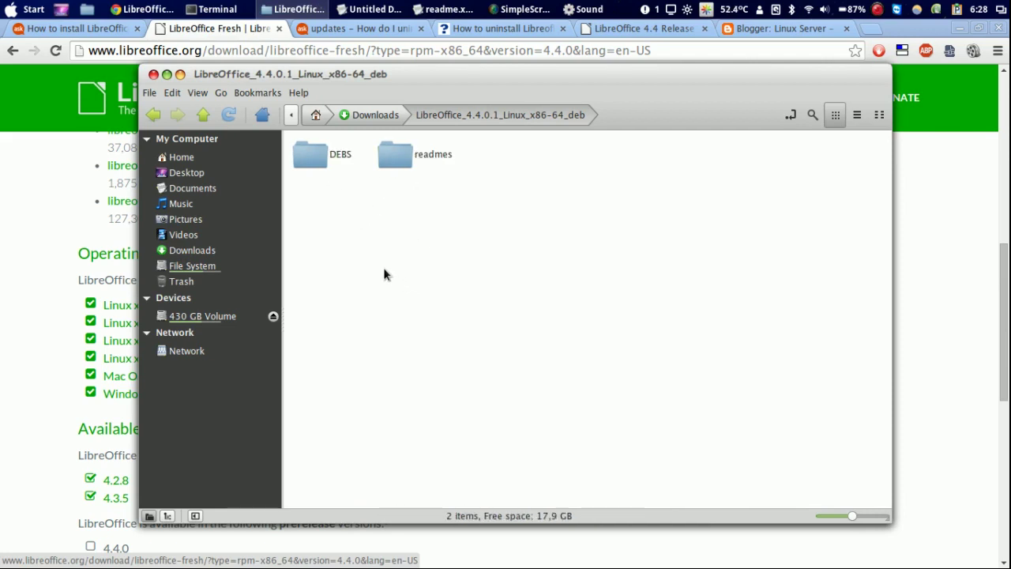
{"action": "double_click", "coordinate": [320, 159]}
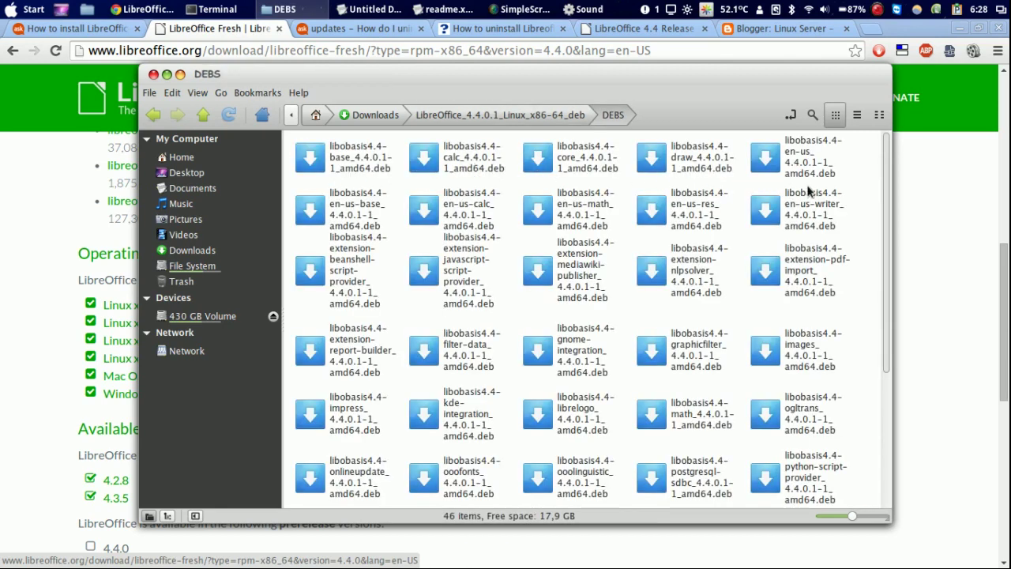
Scroll through the 46 .deb packages and bring up the DEBS folder context menu.
{"action": "scroll", "coordinate": [889, 189], "scroll_direction": "down", "scroll_amount": 1}
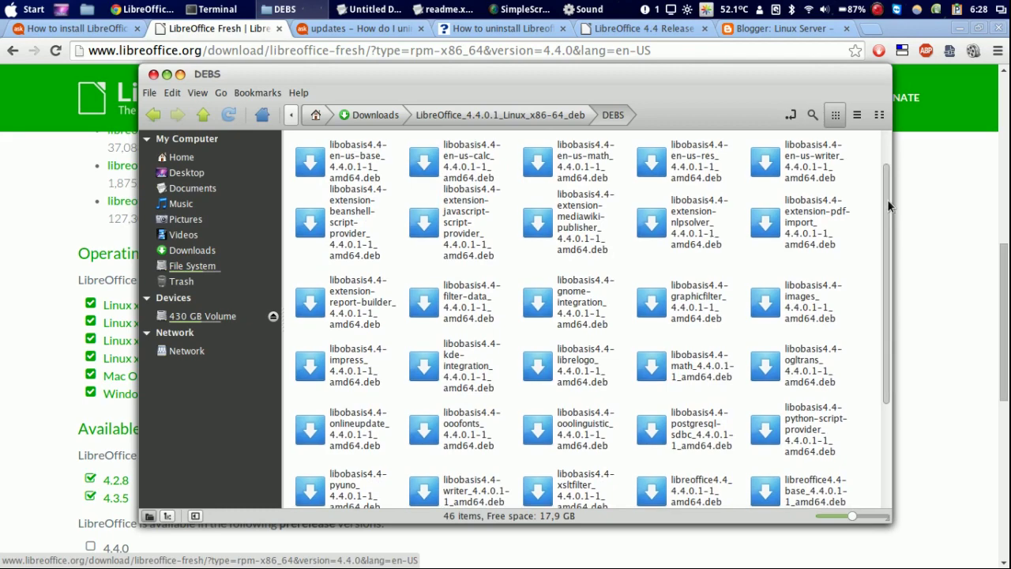
{"action": "scroll", "coordinate": [885, 229], "scroll_direction": "down", "scroll_amount": 2}
{"action": "scroll", "coordinate": [882, 248], "scroll_direction": "down", "scroll_amount": 2}
{"action": "scroll", "coordinate": [882, 343], "scroll_direction": "up", "scroll_amount": 2}
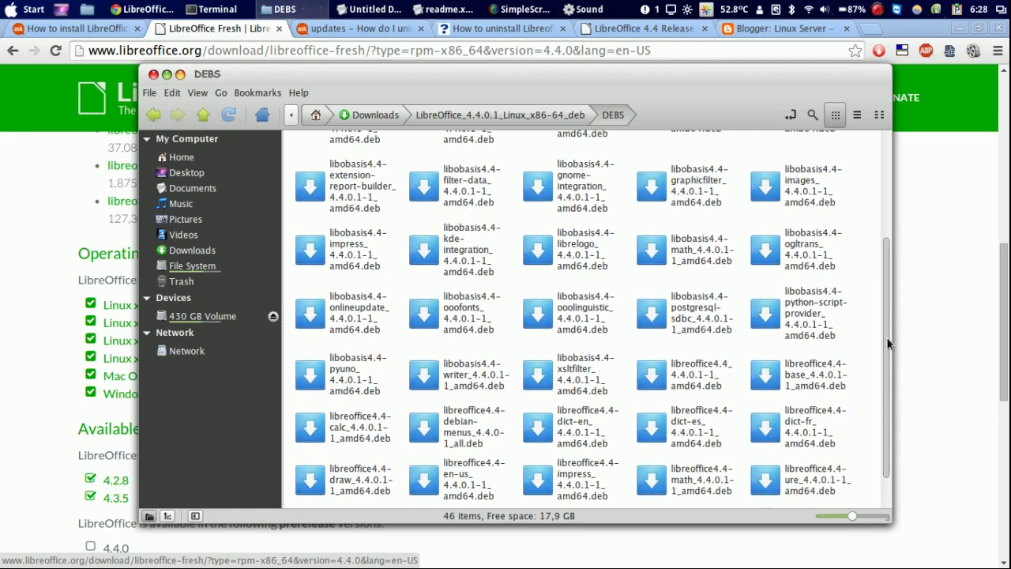
{"action": "scroll", "coordinate": [877, 237], "scroll_direction": "up", "scroll_amount": 2}
{"action": "scroll", "coordinate": [865, 245], "scroll_direction": "down", "scroll_amount": 2}
{"action": "scroll", "coordinate": [857, 356], "scroll_direction": "down", "scroll_amount": 2}
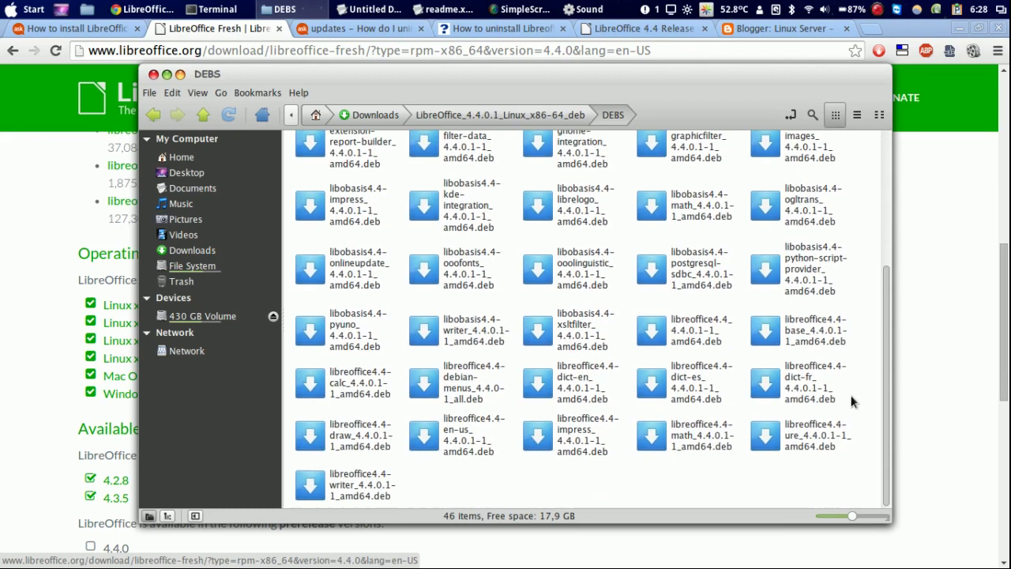
{"action": "right_click", "coordinate": [662, 496]}
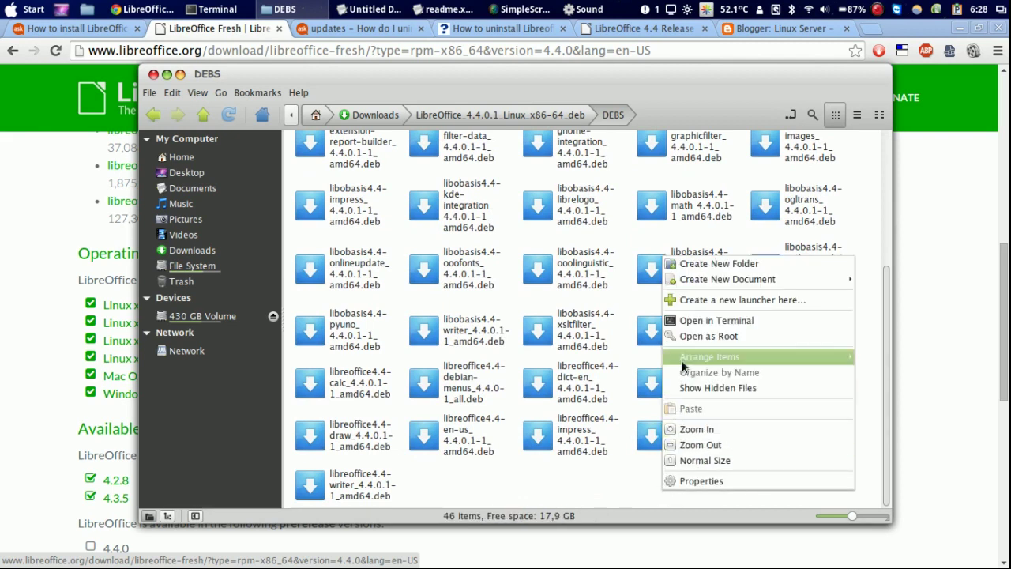
Open a terminal in DEBS and enter 'sudo dpkg -i *.deb' without running it.
{"action": "left_click", "coordinate": [687, 323]}
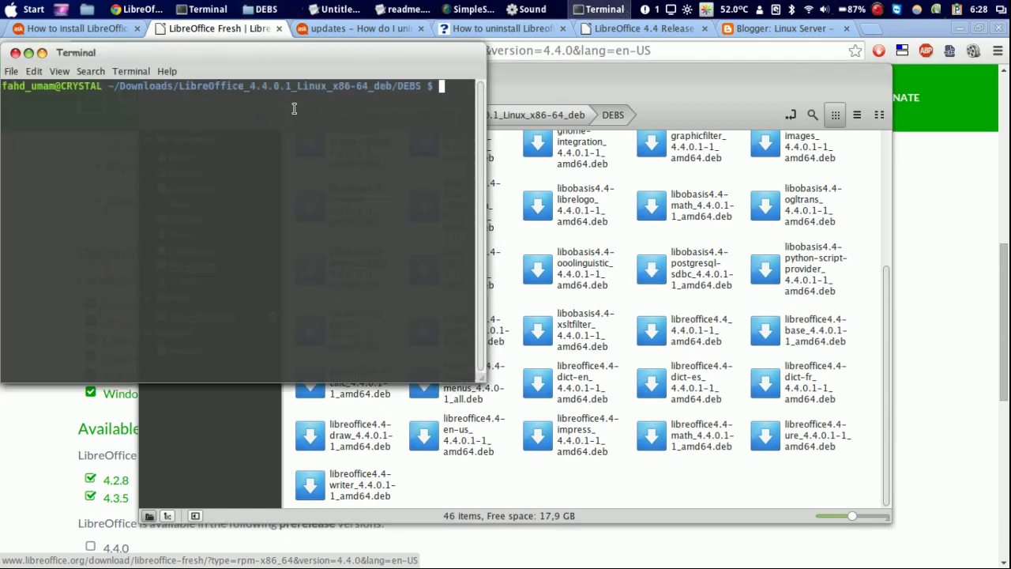
{"action": "left_click_drag", "start_coordinate": [214, 54], "coordinate": [454, 127]}
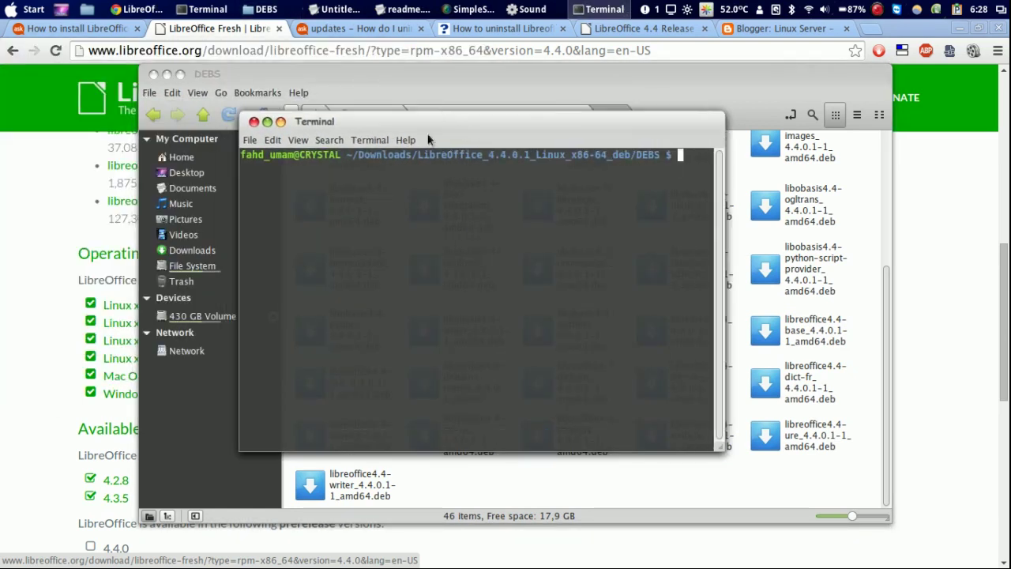
{"action": "left_click_drag", "start_coordinate": [724, 218], "coordinate": [955, 214]}
{"action": "left_click_drag", "start_coordinate": [720, 131], "coordinate": [545, 107]}
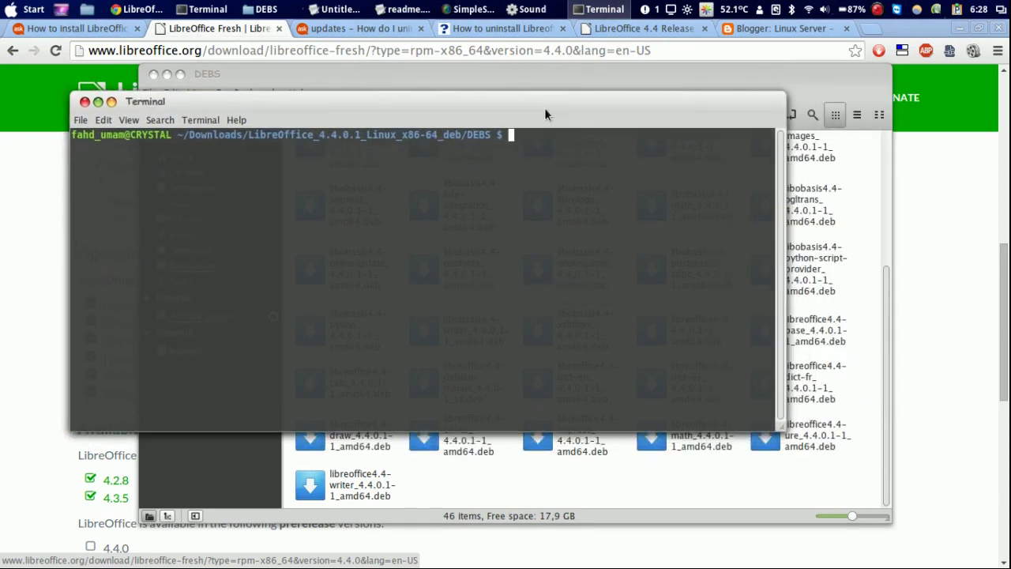
{"action": "type", "text": "sudo dpkg -i *.deb"}
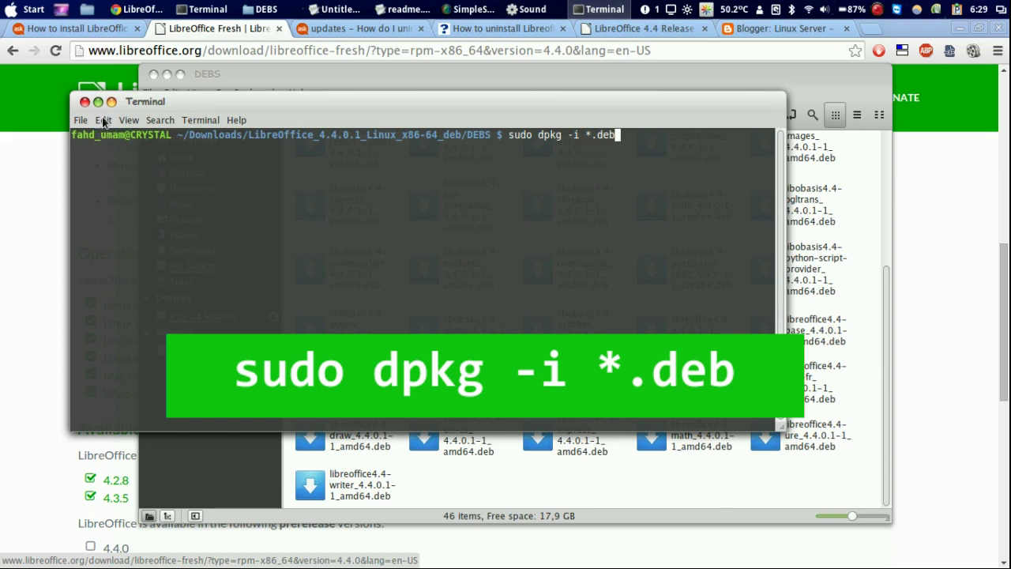
{"action": "left_click", "coordinate": [225, 77]}
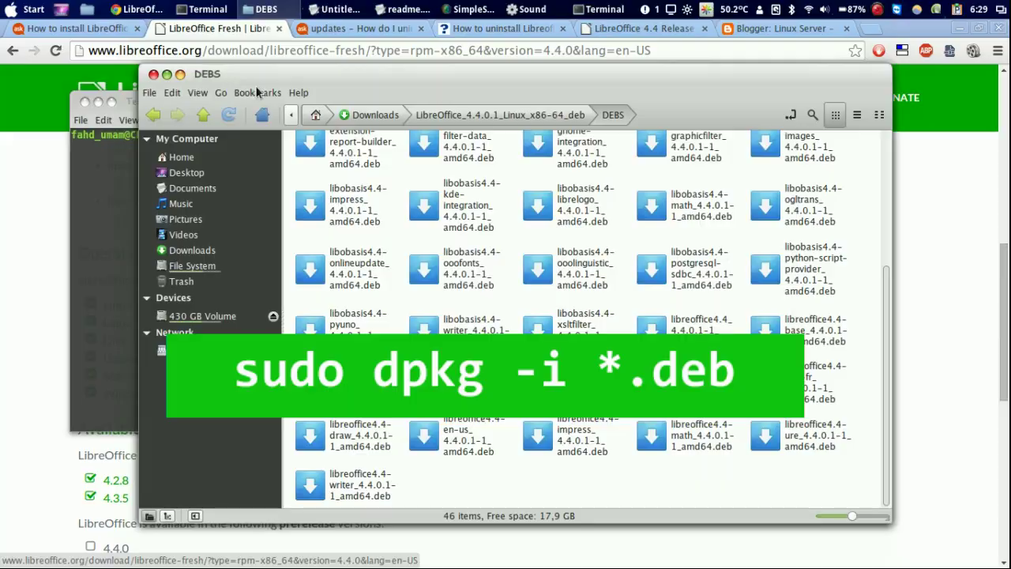
{"action": "left_click", "coordinate": [119, 153]}
{"action": "type", "text": "sudo dpkg -i *.deb"}
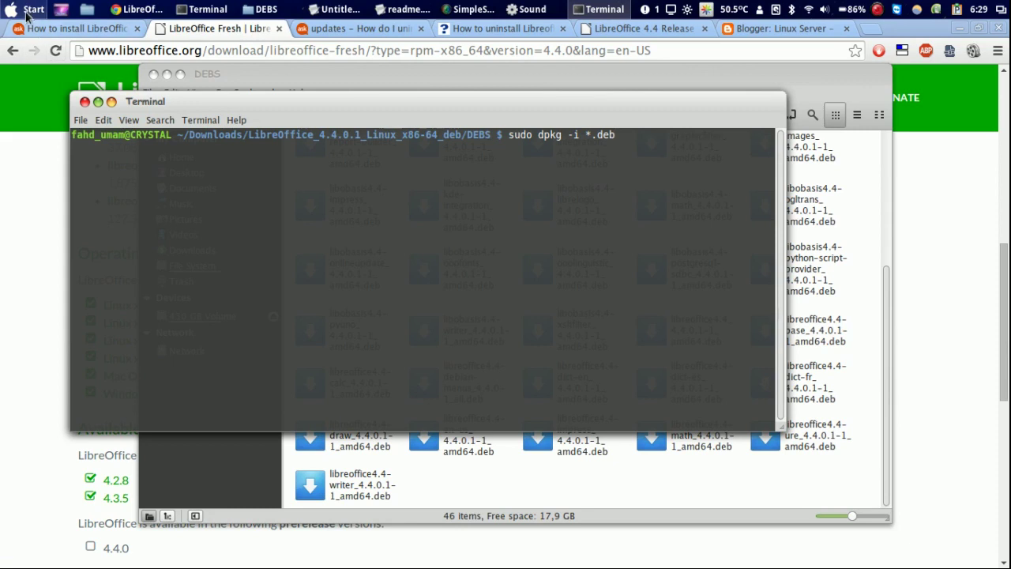
Start LibreOffice 4.4 from the Office category of the Mint menu.
{"action": "left_click", "coordinate": [30, 12]}
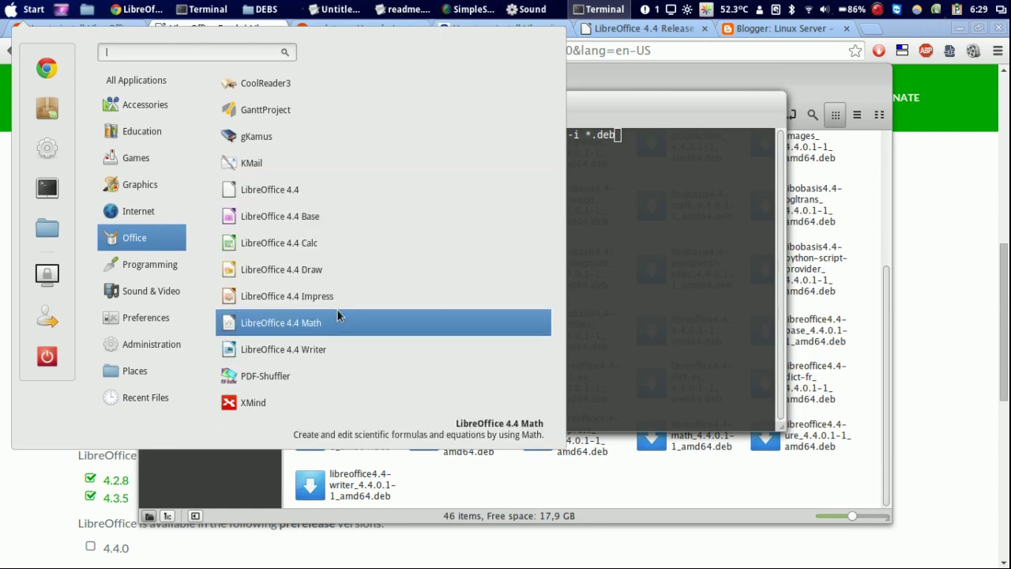
{"action": "left_click", "coordinate": [324, 190]}
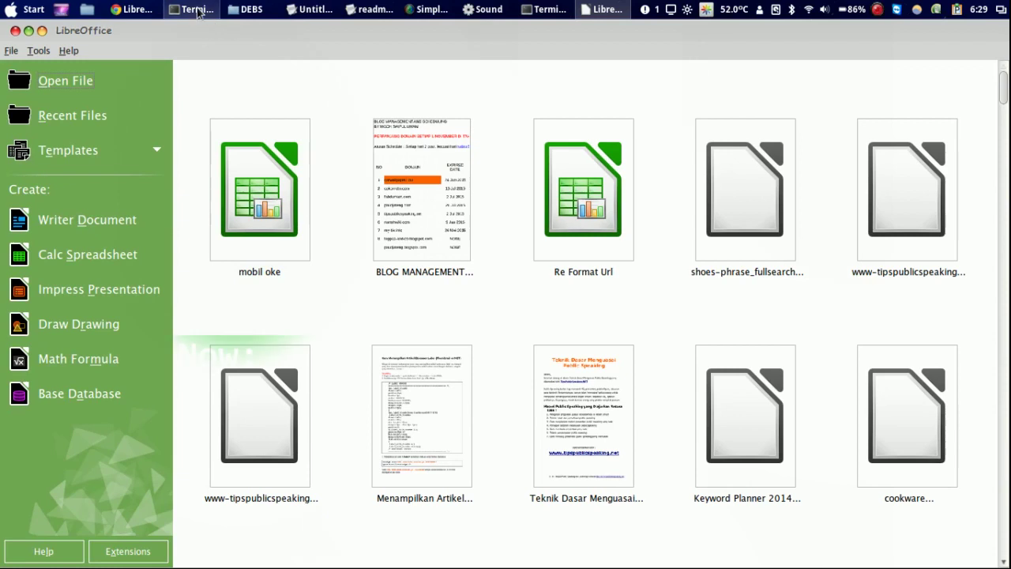
Arrange the dpkg and purge terminals side by side, leaving the purge terminal in front.
{"action": "left_click", "coordinate": [196, 10]}
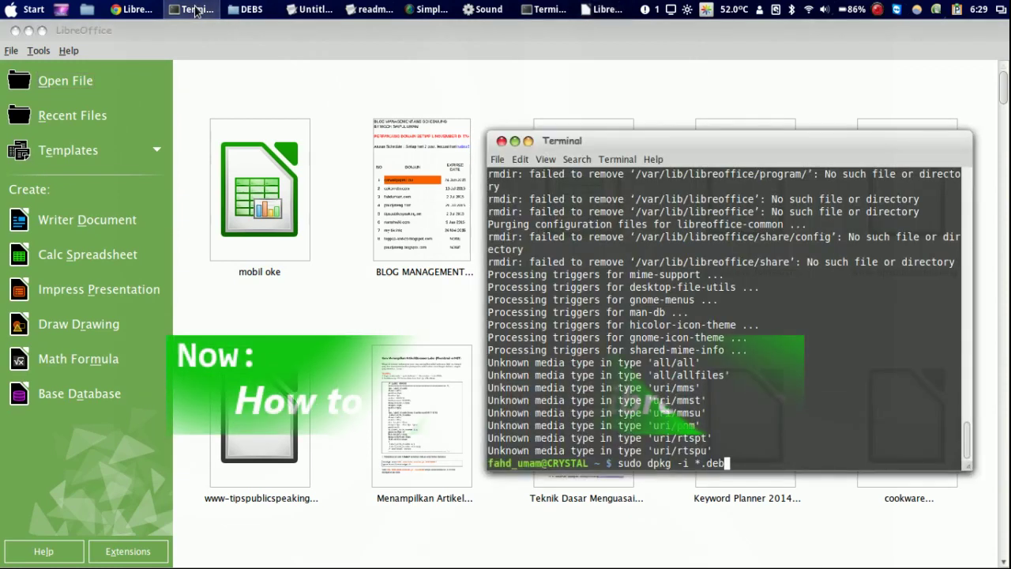
{"action": "left_click_drag", "start_coordinate": [589, 141], "coordinate": [414, 103]}
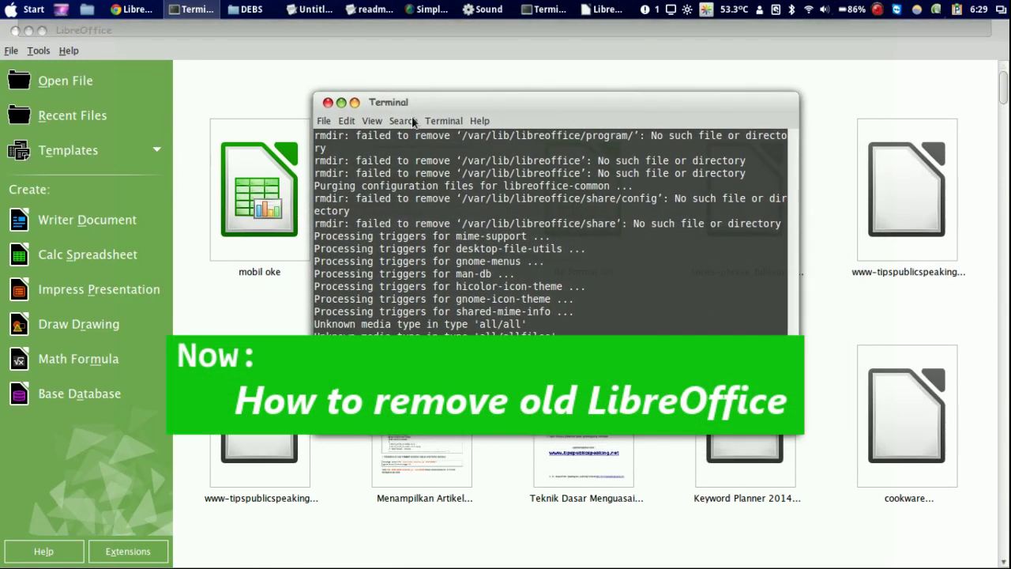
{"action": "left_click", "coordinate": [542, 9]}
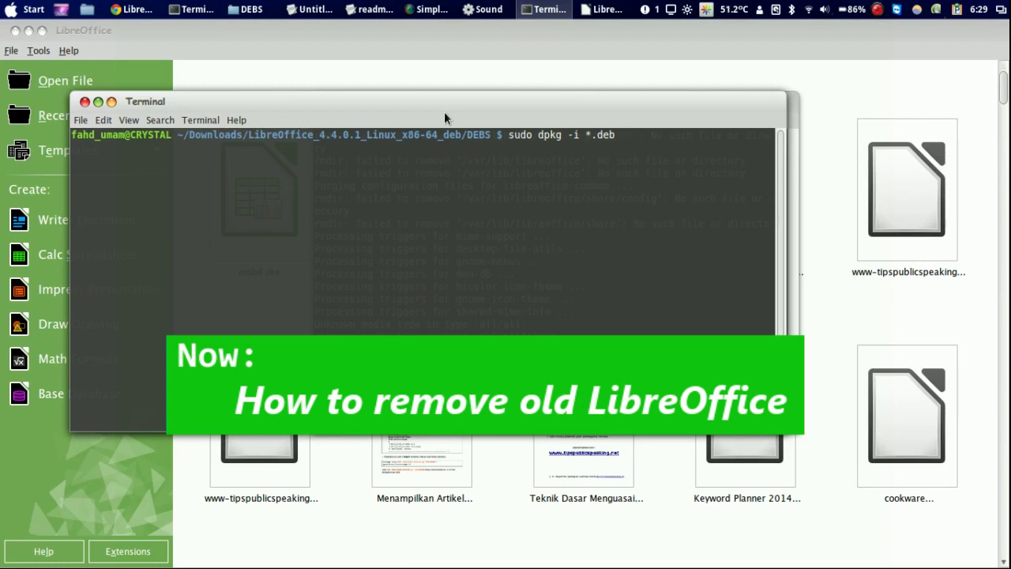
{"action": "left_click_drag", "start_coordinate": [740, 98], "coordinate": [635, 134]}
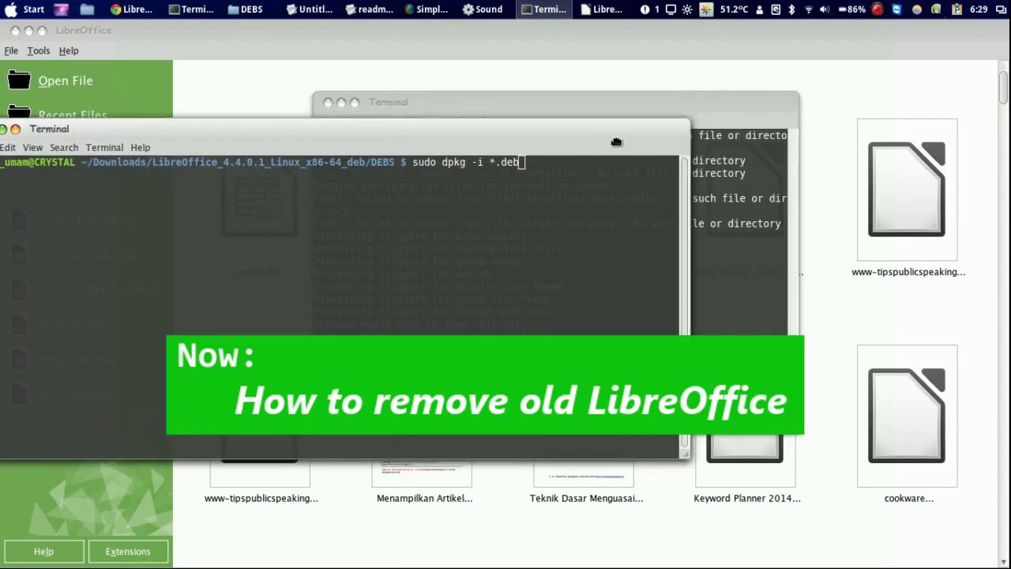
{"action": "left_click", "coordinate": [661, 101]}
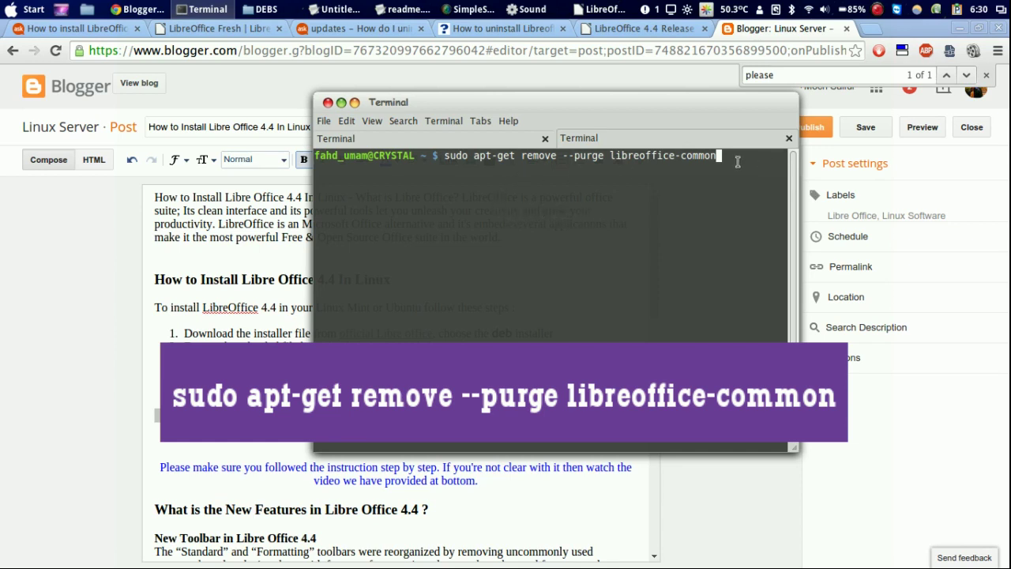
{"action": "left_click_drag", "start_coordinate": [660, 108], "coordinate": [586, 118]}
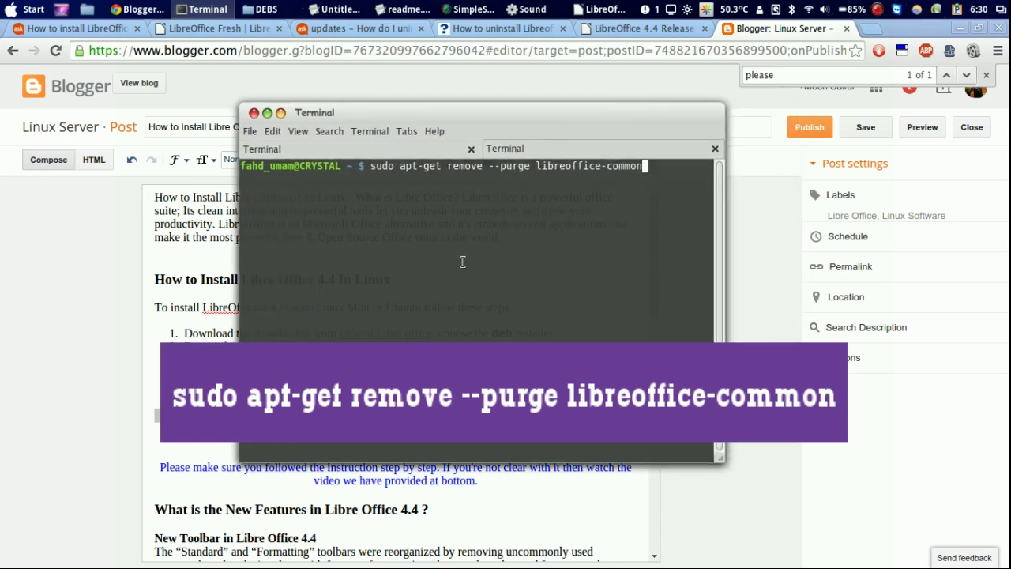